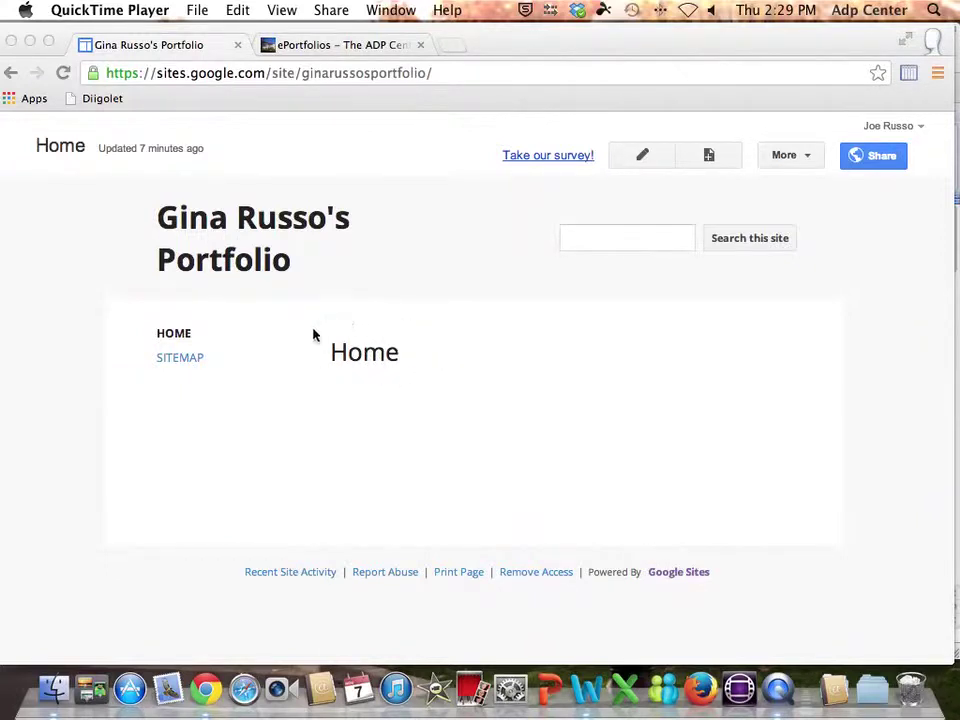
Open the Example ePortfolio from the ADP Center ePortfolios page in a new tab.
click(347, 44)
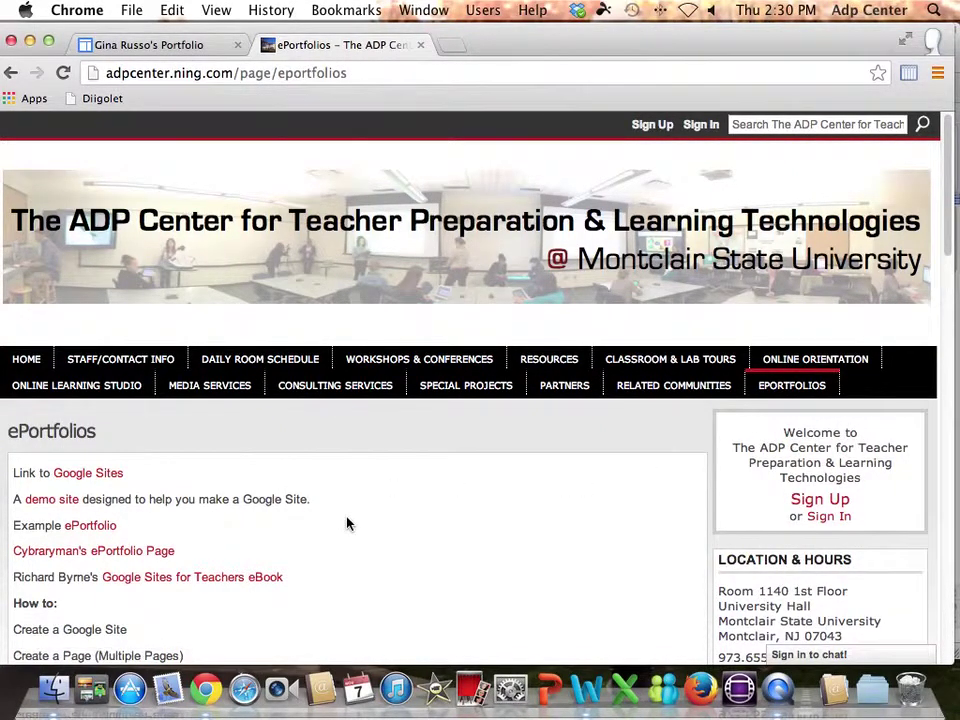
click(92, 526)
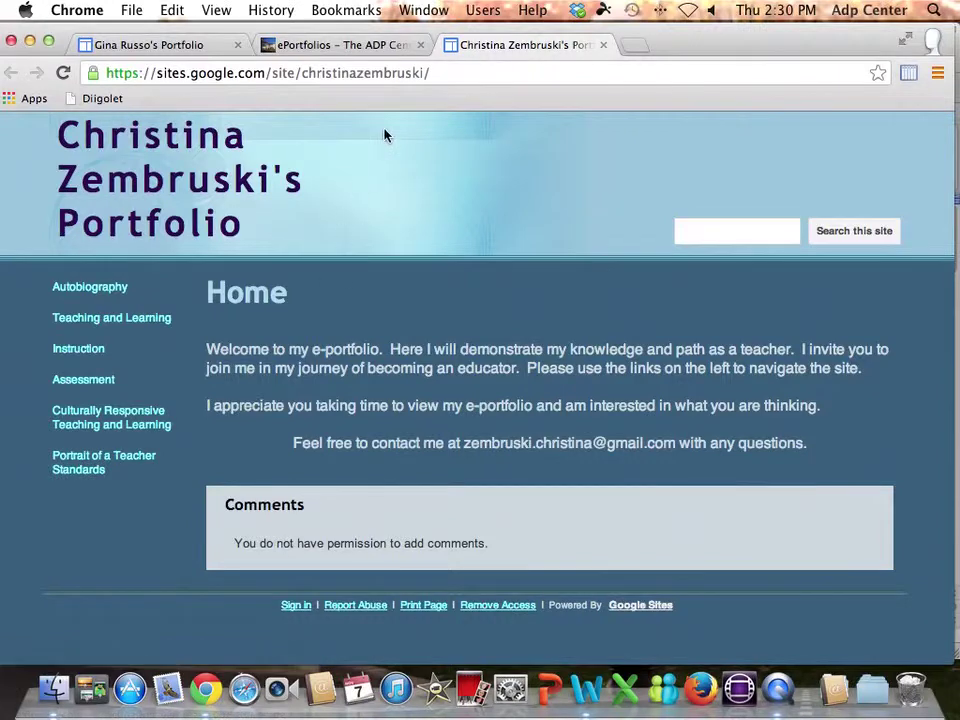
Return to the Google Sites portfolio tab, whose sidebar shows only Home and Sitemap.
click(183, 46)
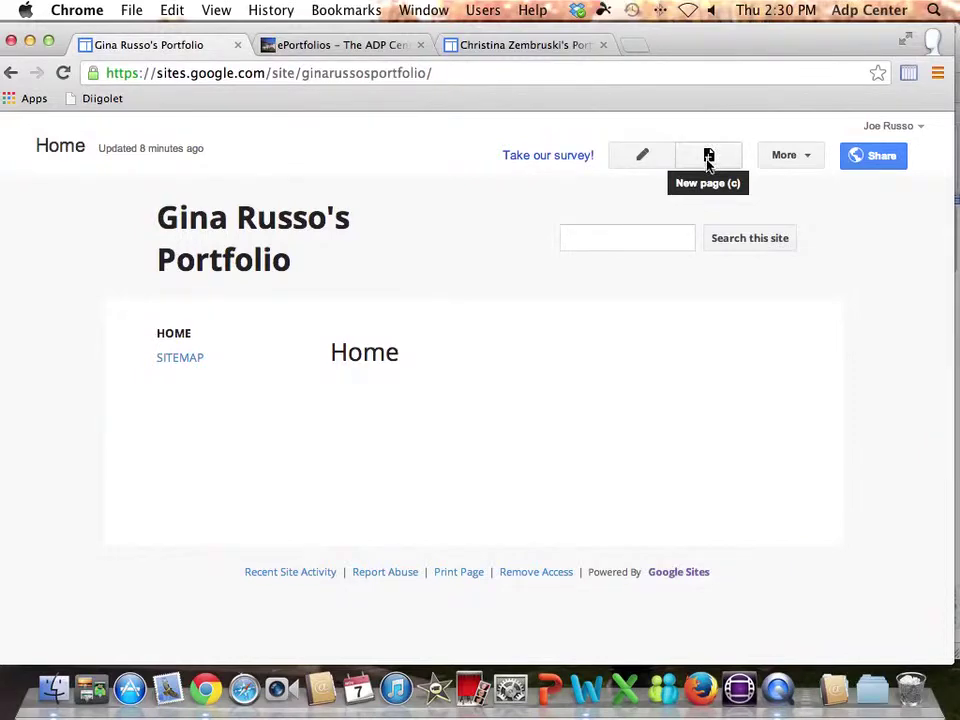
Copy the page name 'Autobiography' from the Word outline document back to the site.
key(super+Tab)
key(super+Tab)
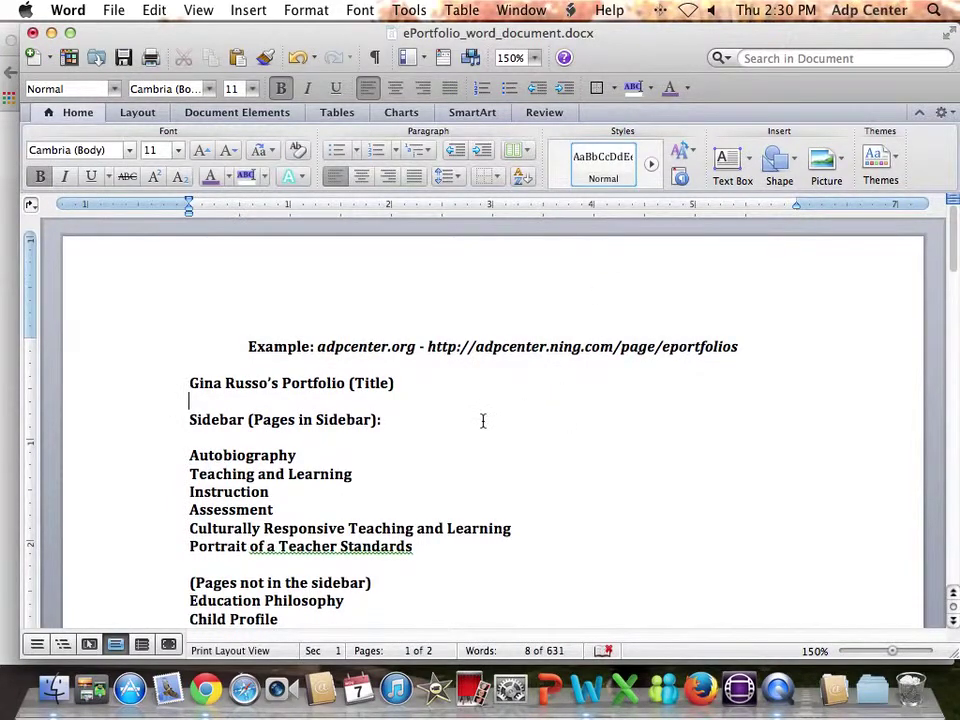
scroll(482, 421, down, 2)
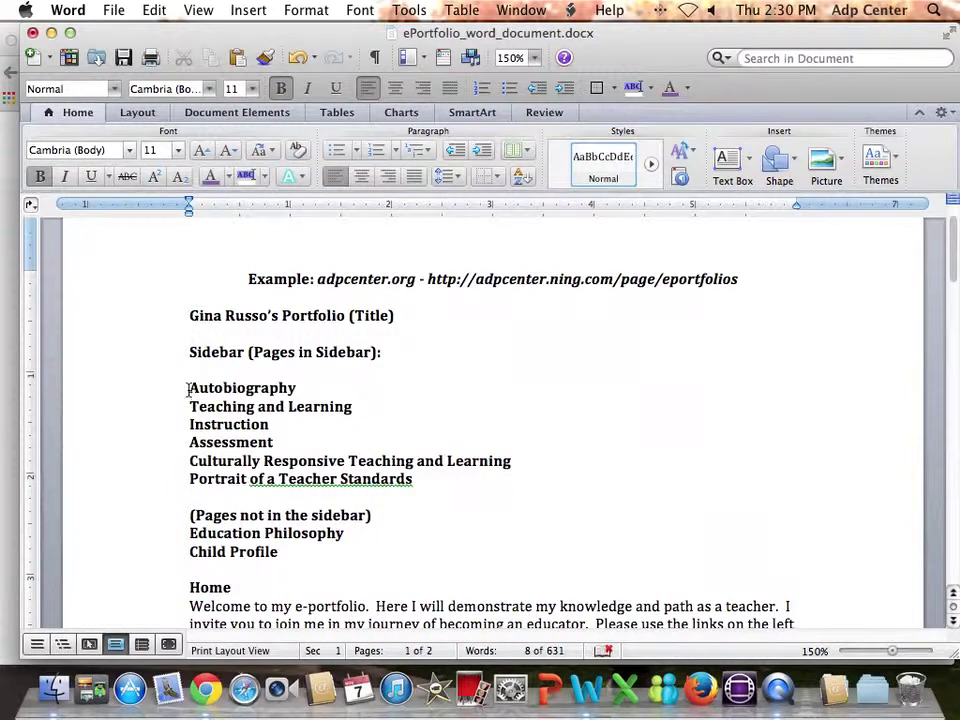
click(208, 333)
drag(190, 388, 300, 393)
key(super+c)
key(super+Tab)
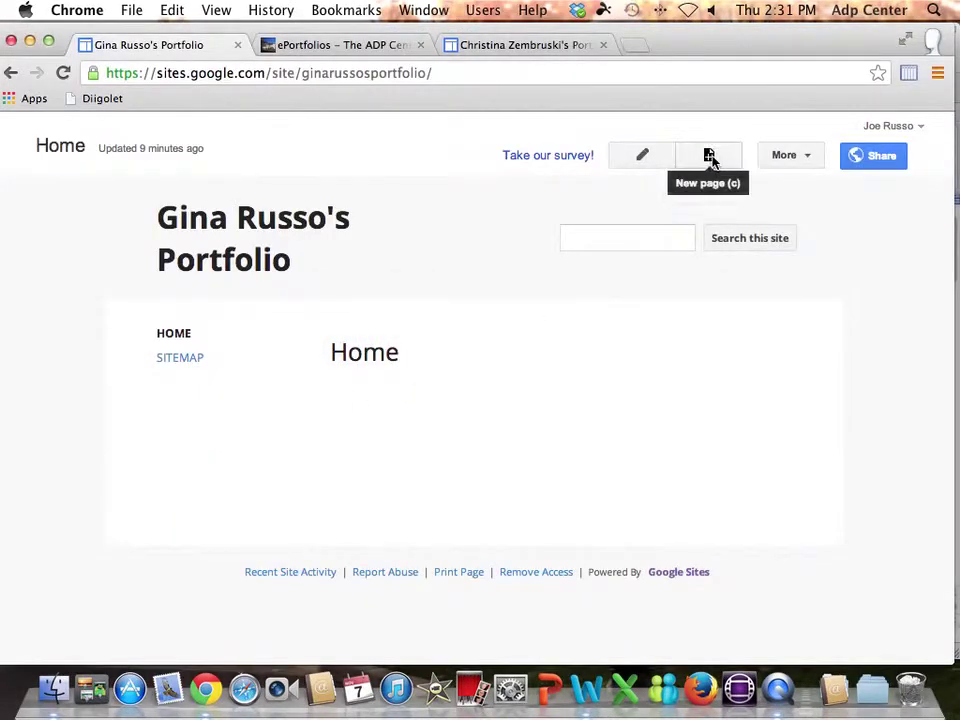
Create a new page named 'Autobiography' and save it.
click(709, 156)
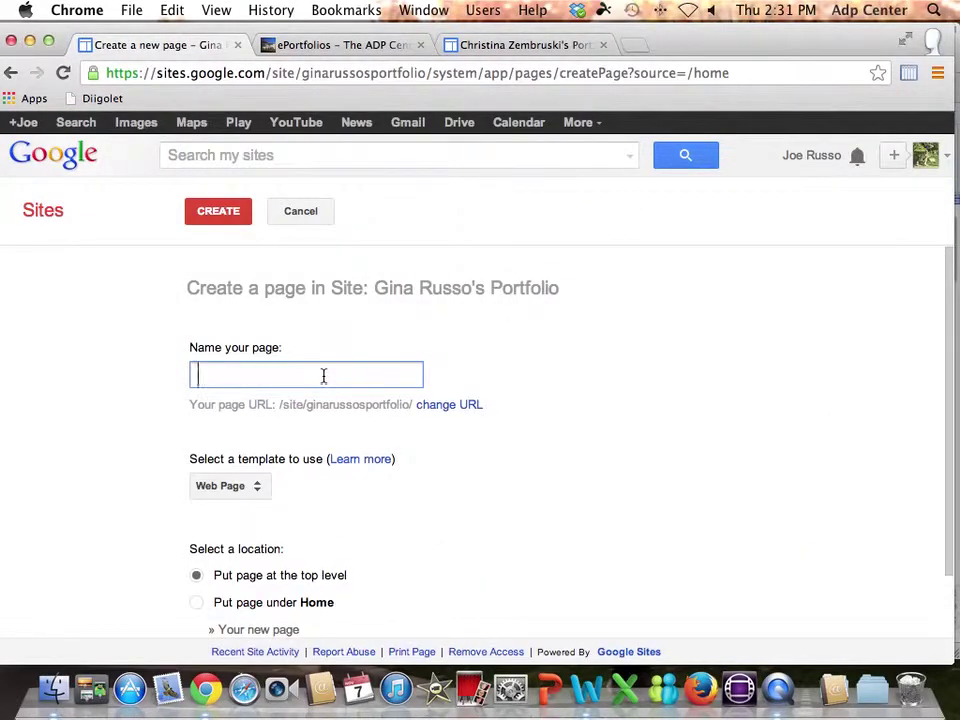
key(super+v)
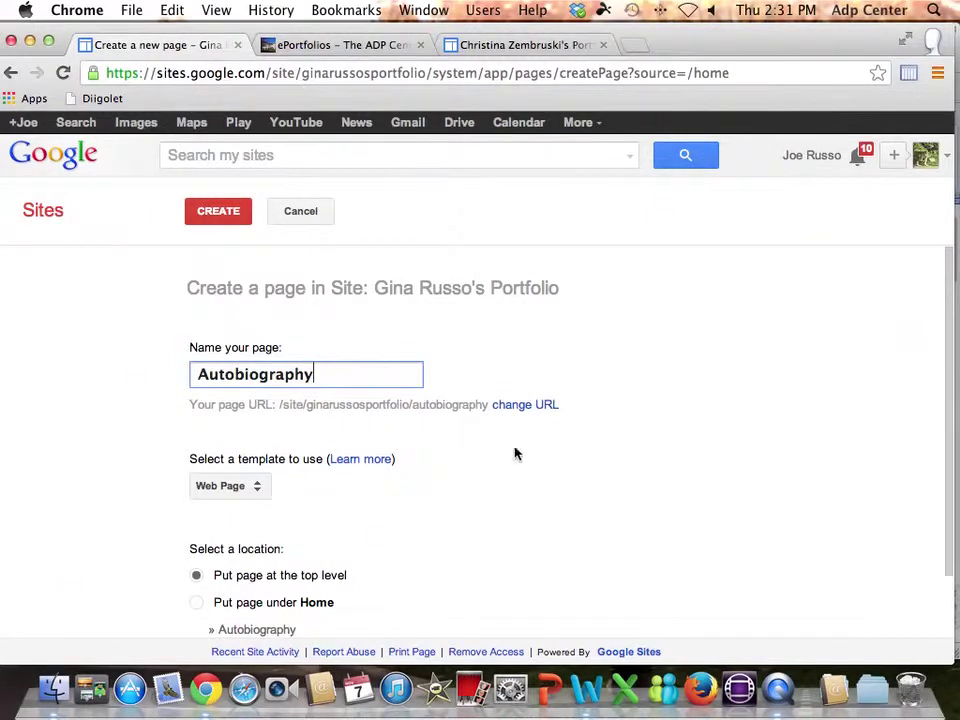
scroll(533, 457, down, 3)
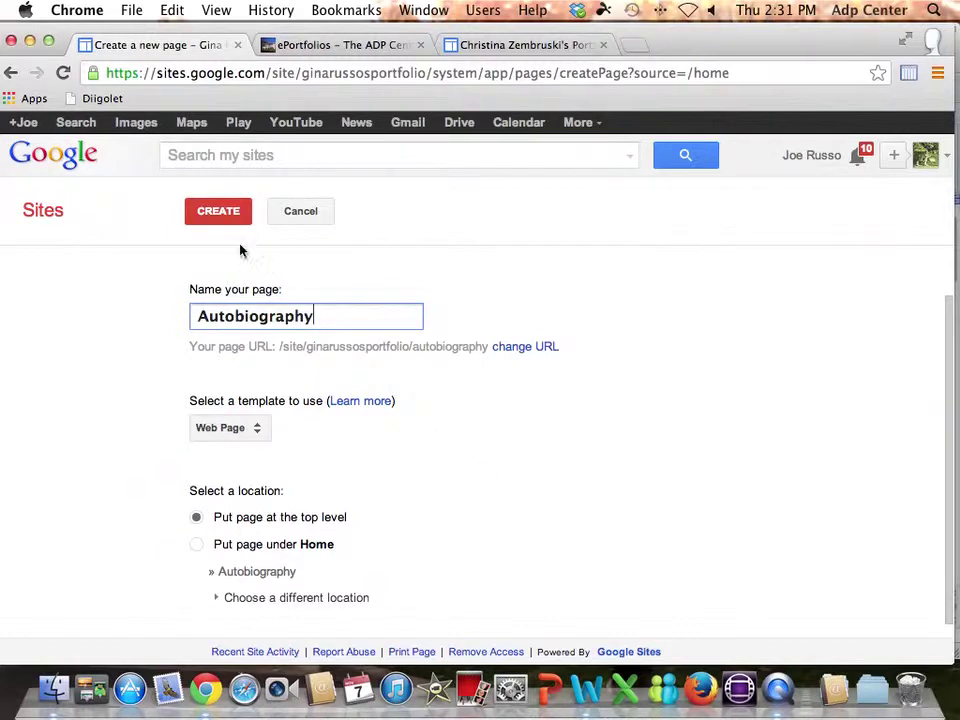
click(223, 215)
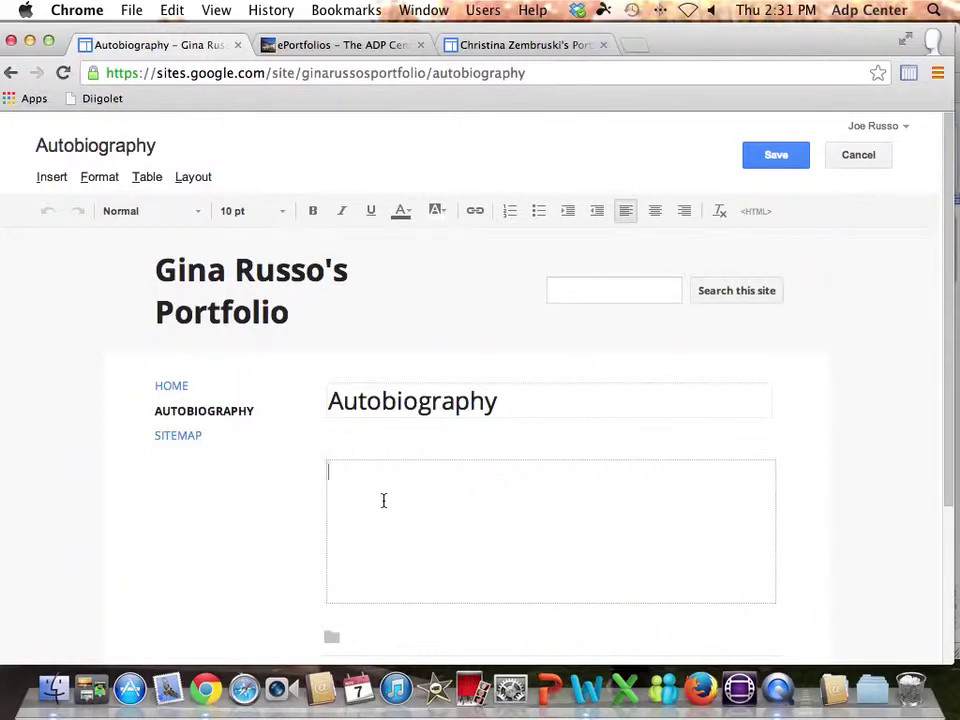
click(779, 158)
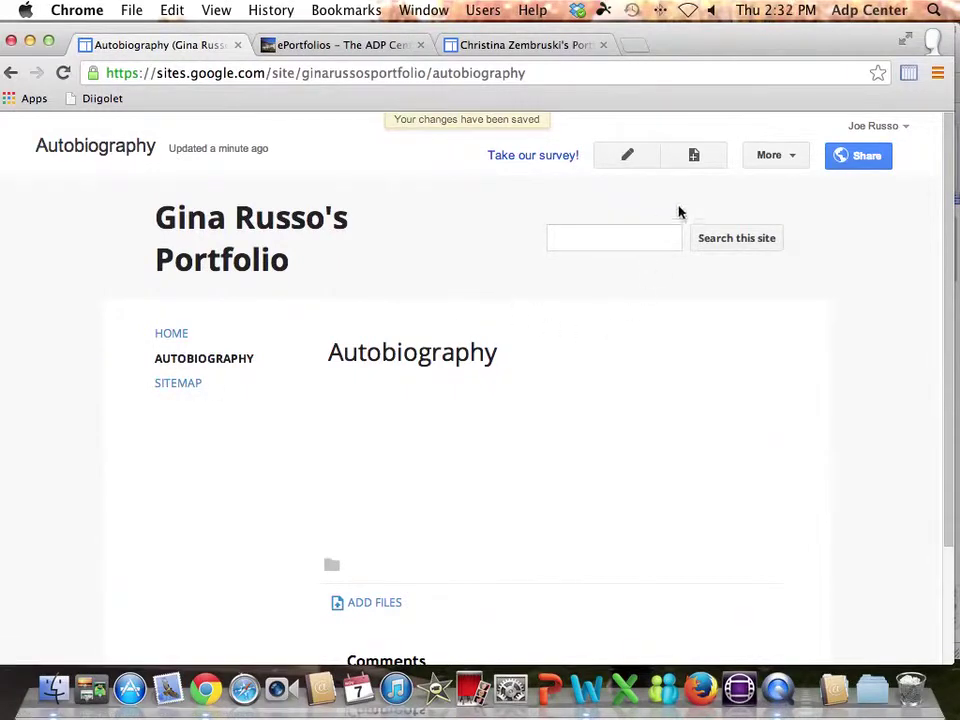
Create and save a 'Teaching and Learning' page, copying its name from the Word outline.
click(694, 157)
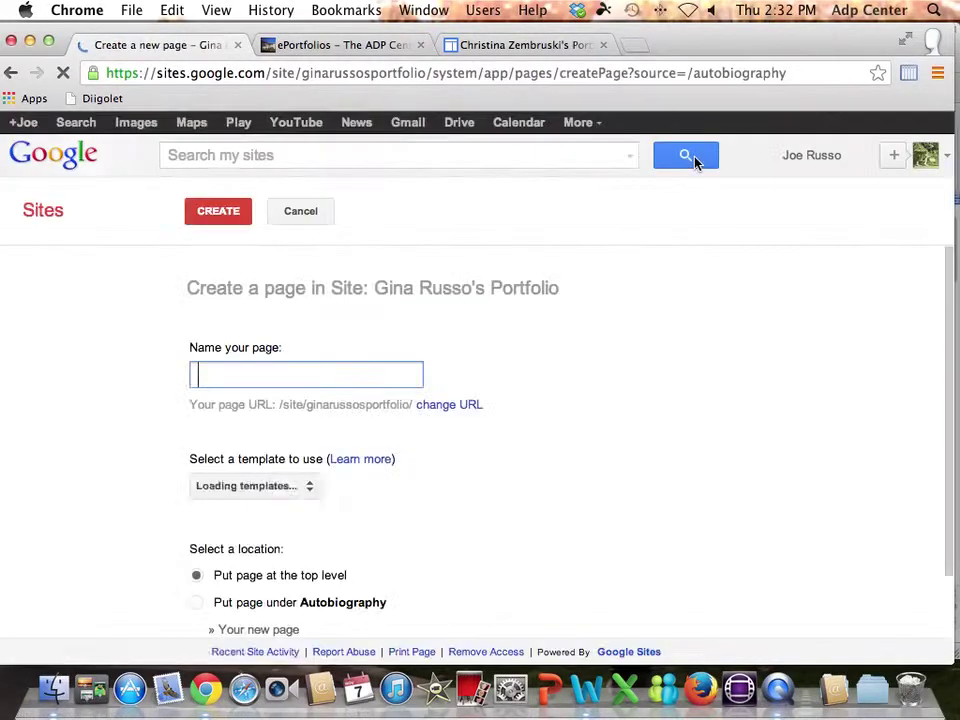
key(super+Tab)
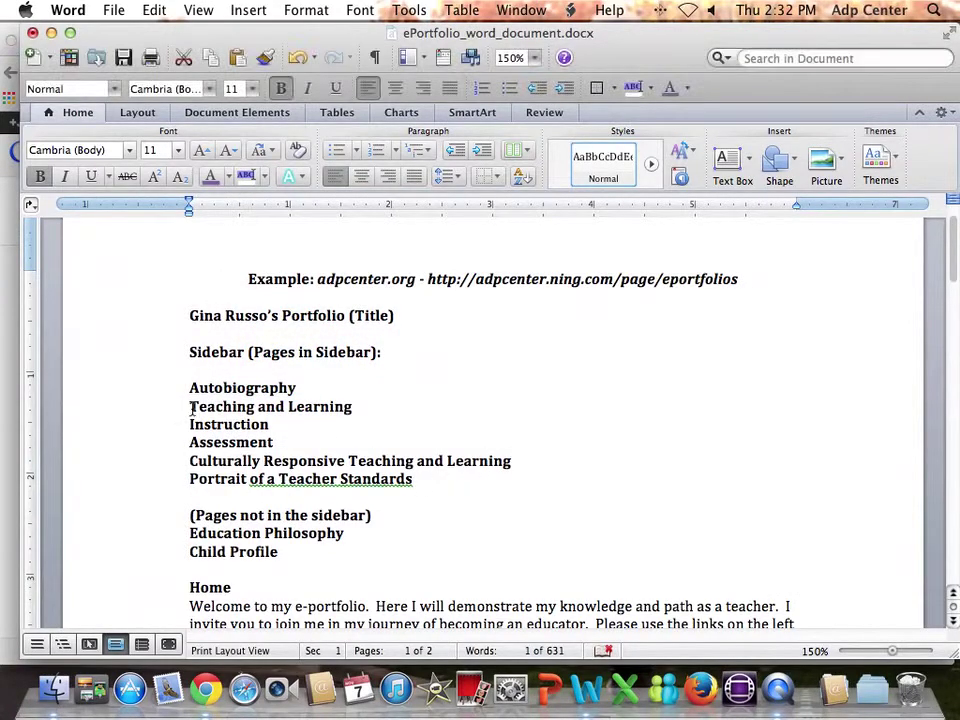
drag(190, 407, 352, 406)
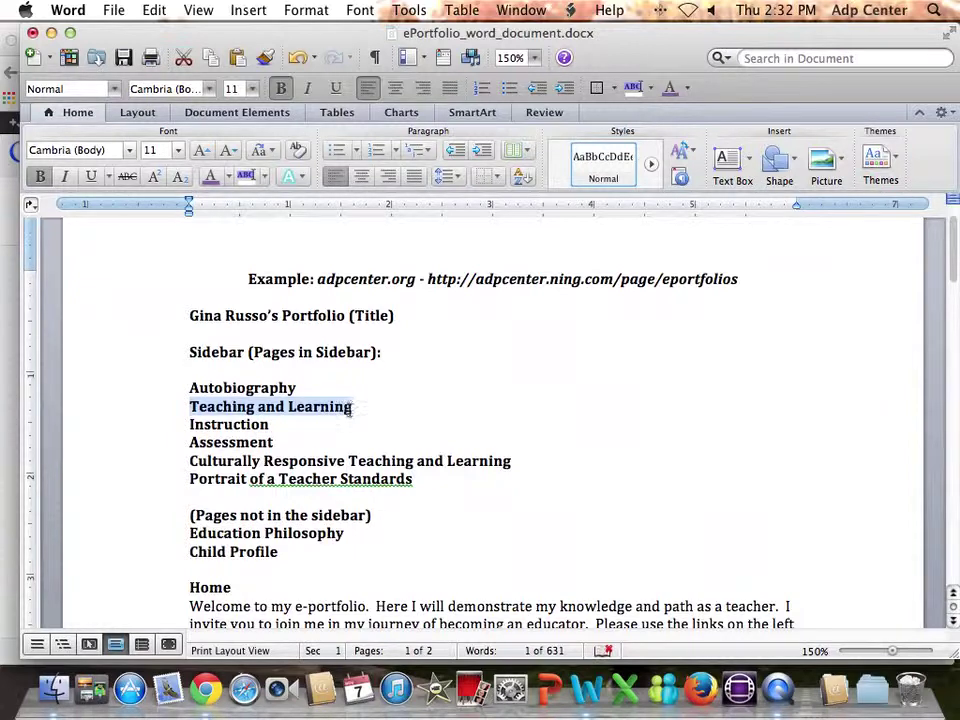
key(super+c)
key(super+Tab)
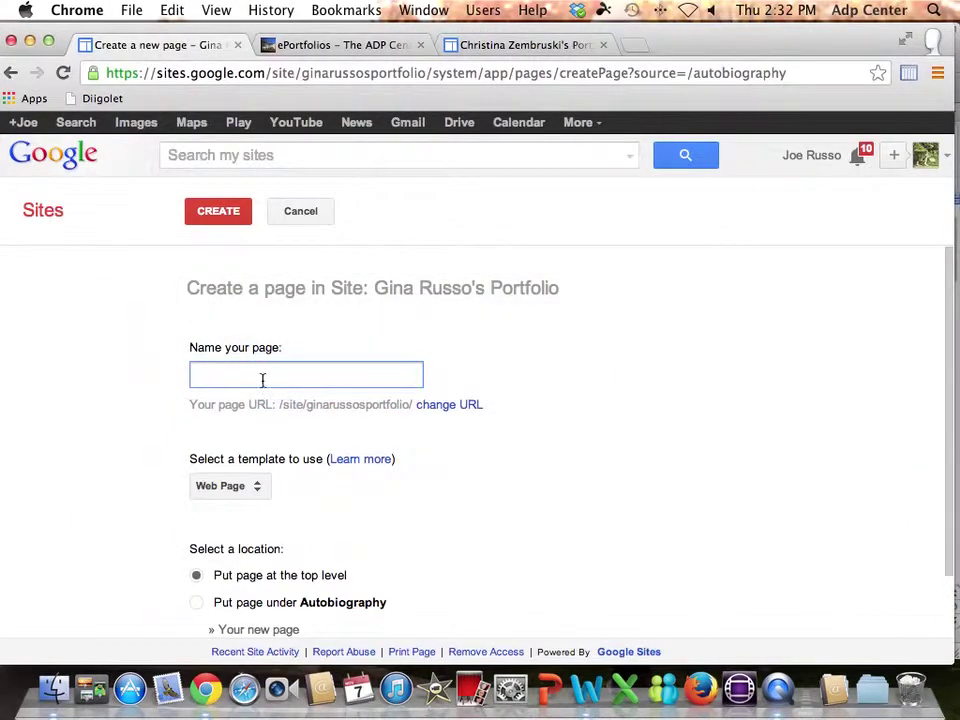
key(super+v)
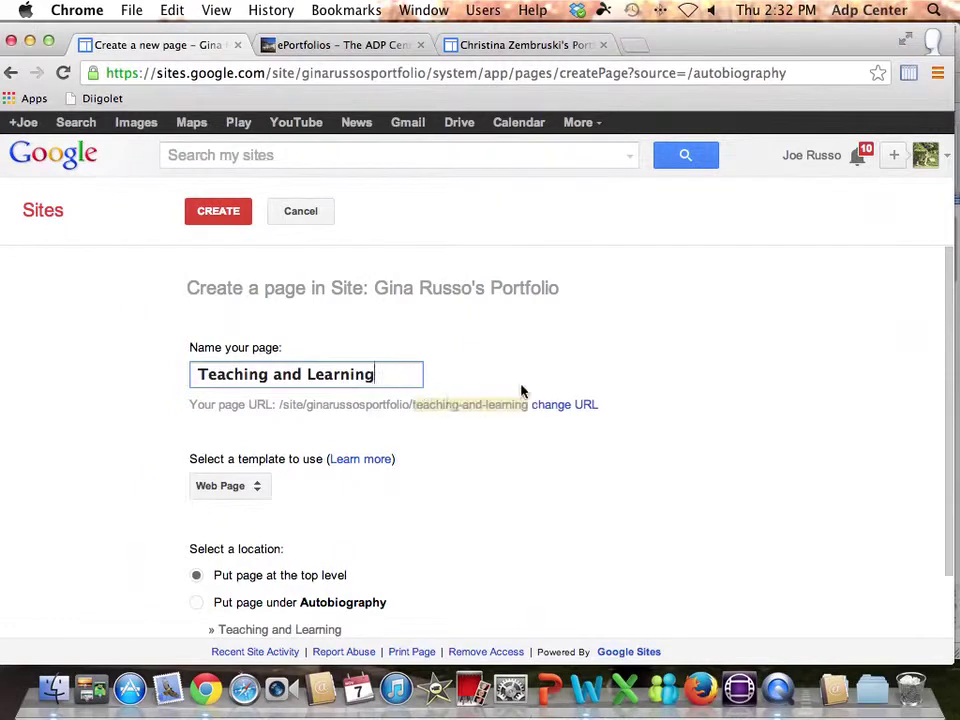
click(224, 213)
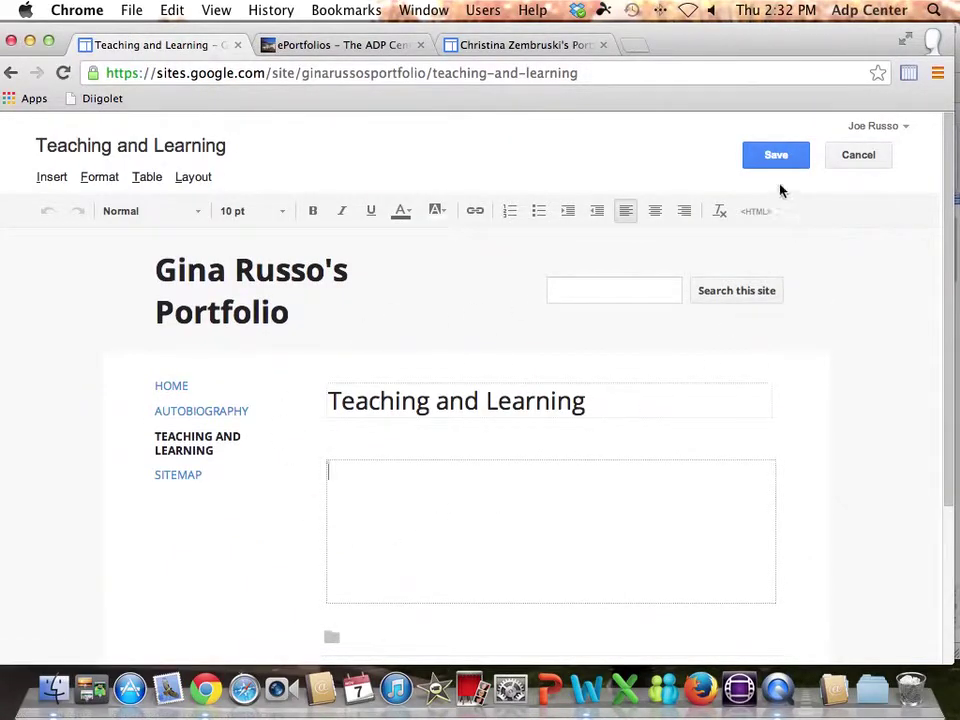
click(776, 157)
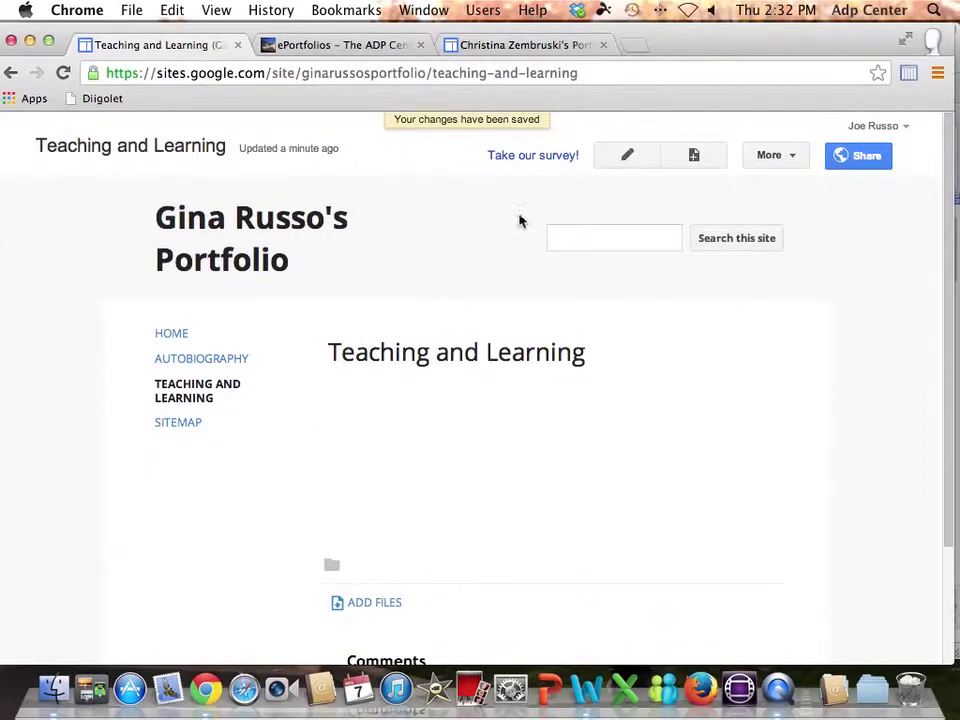
Create and save an 'Instruction' page using the name copied from the Word outline.
key(super+Tab)
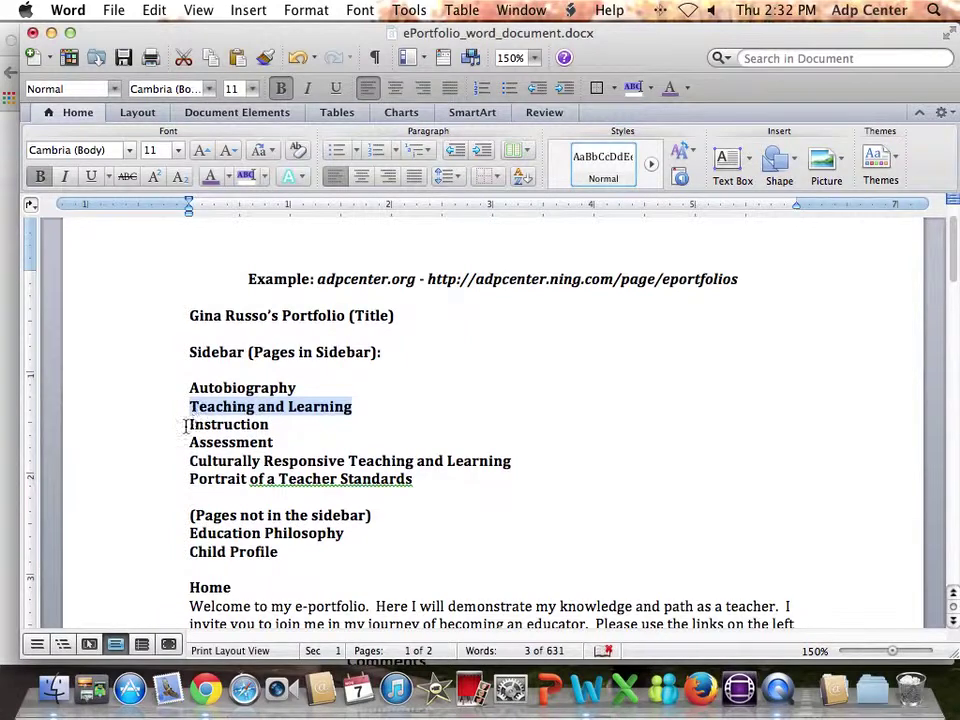
drag(189, 424, 270, 424)
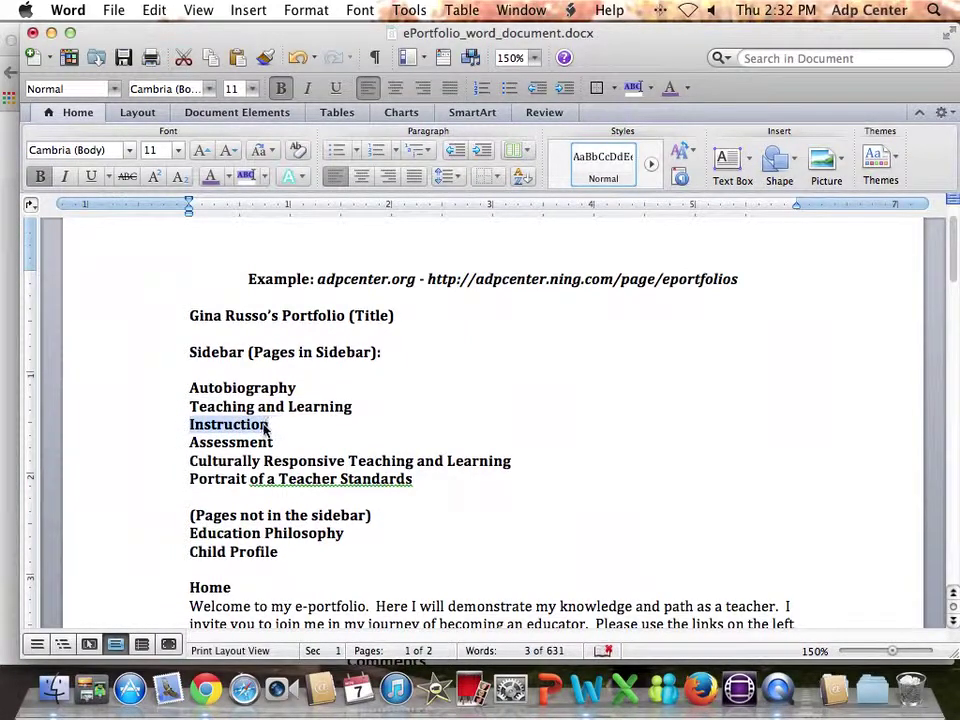
key(super+Tab)
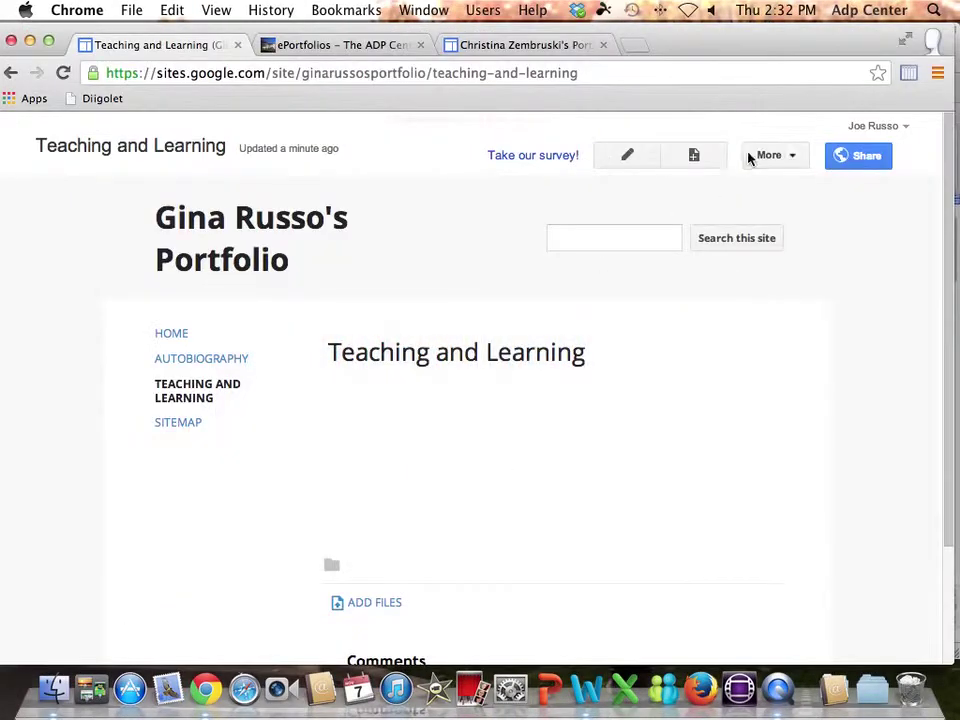
click(708, 162)
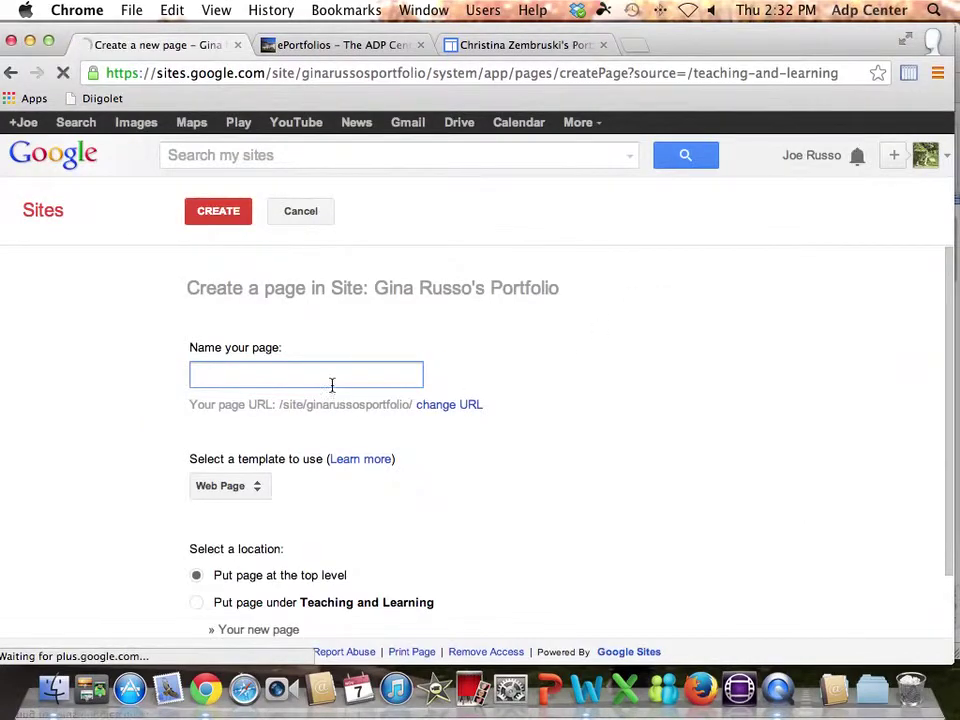
key(super+v)
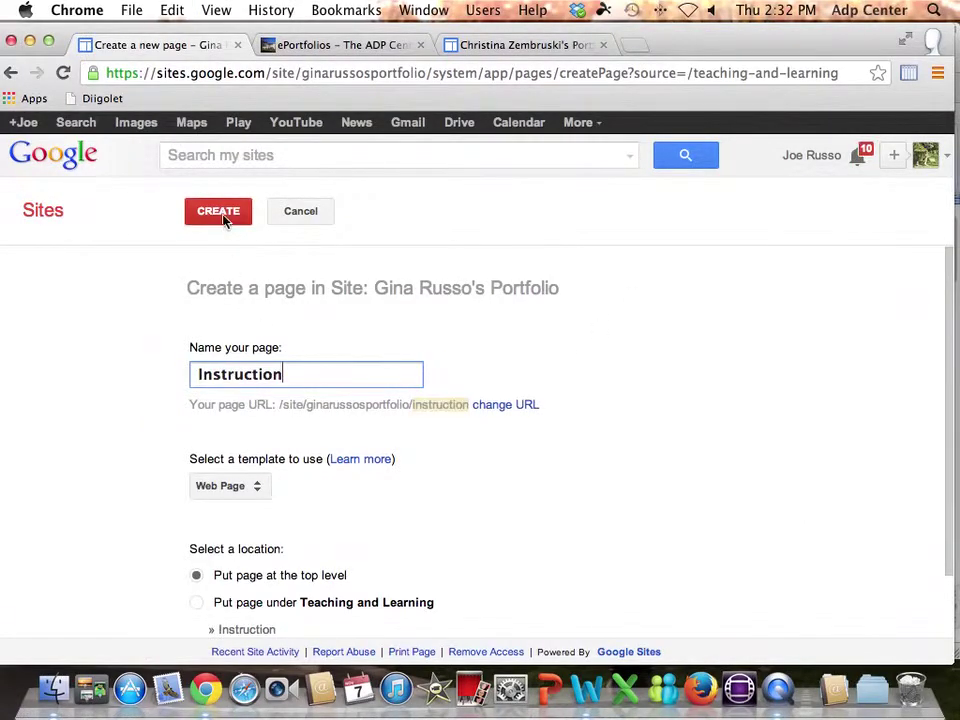
click(224, 216)
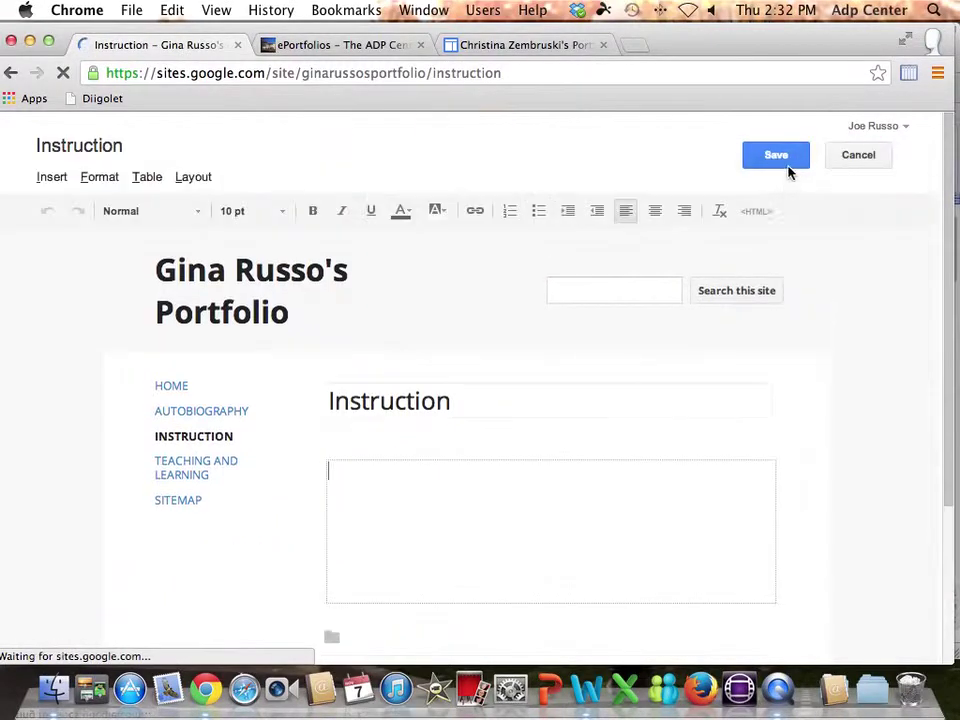
click(775, 160)
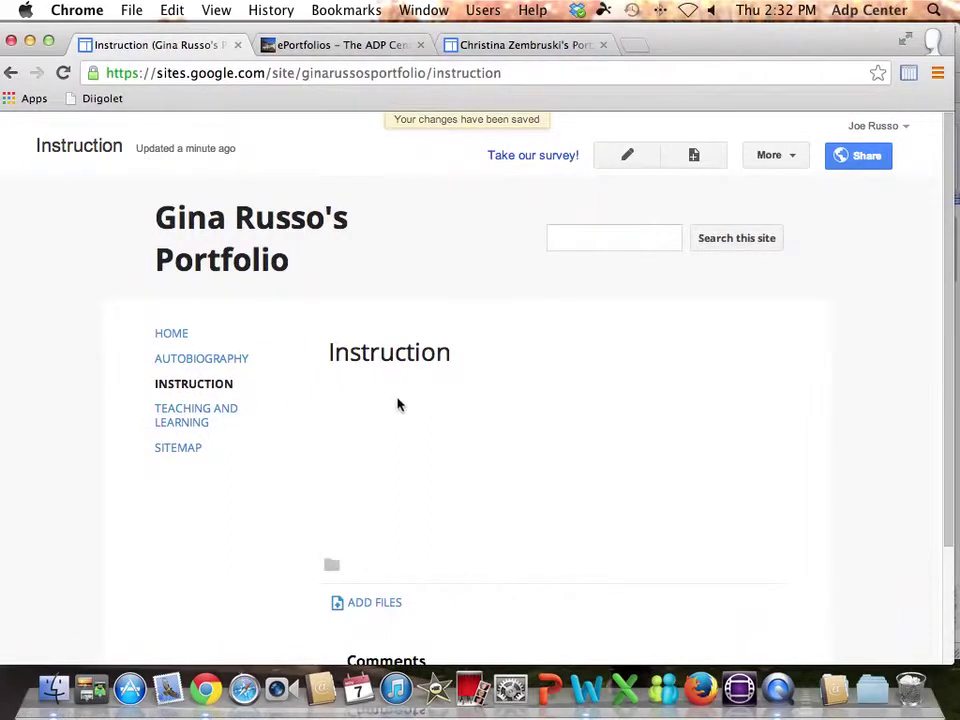
click(694, 157)
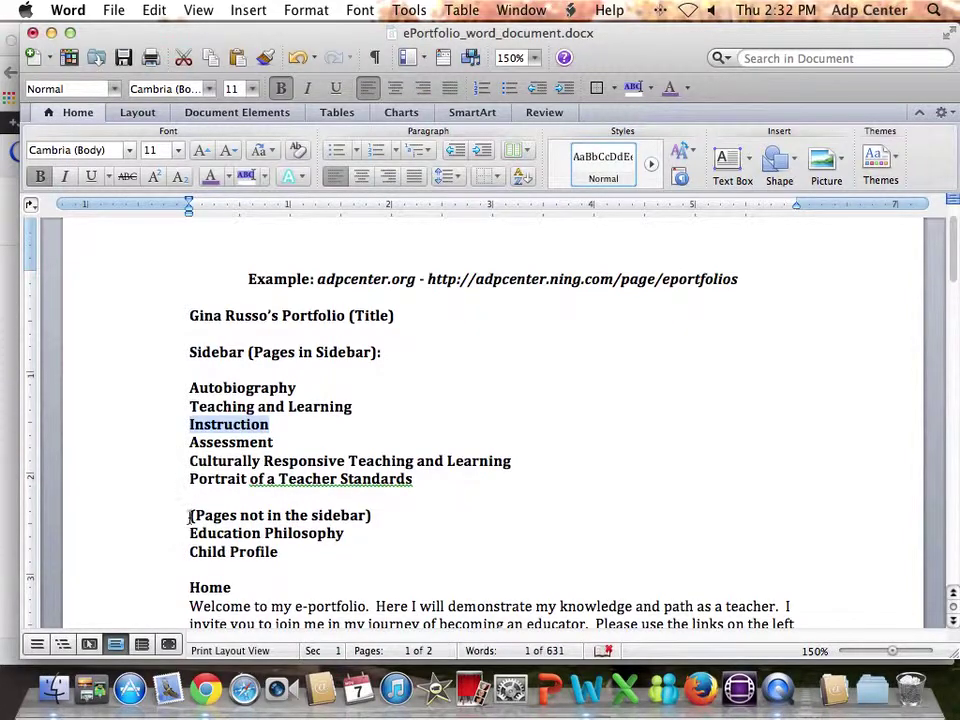
Create and save an 'Education Philosophy' page, then return to the site's Home page.
drag(187, 533, 338, 535)
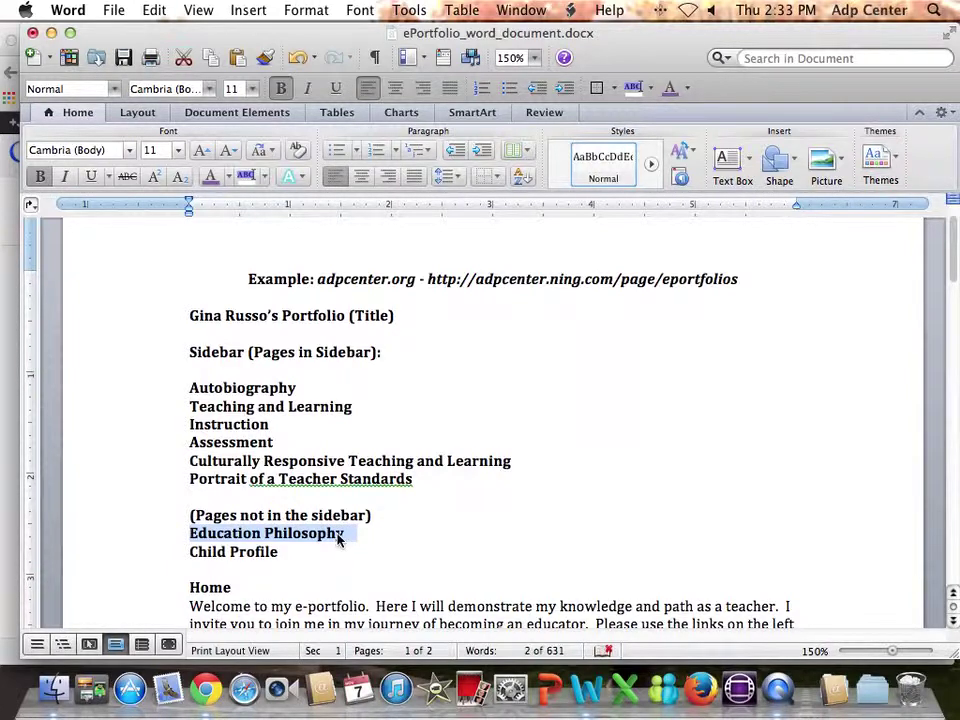
key(super+Tab)
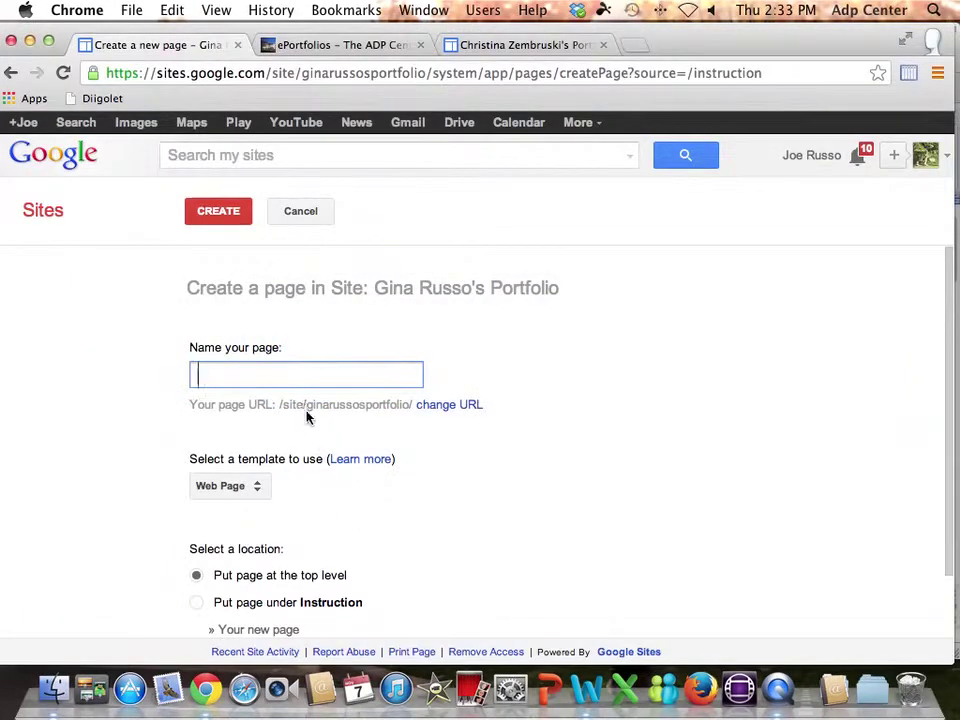
key(super+v)
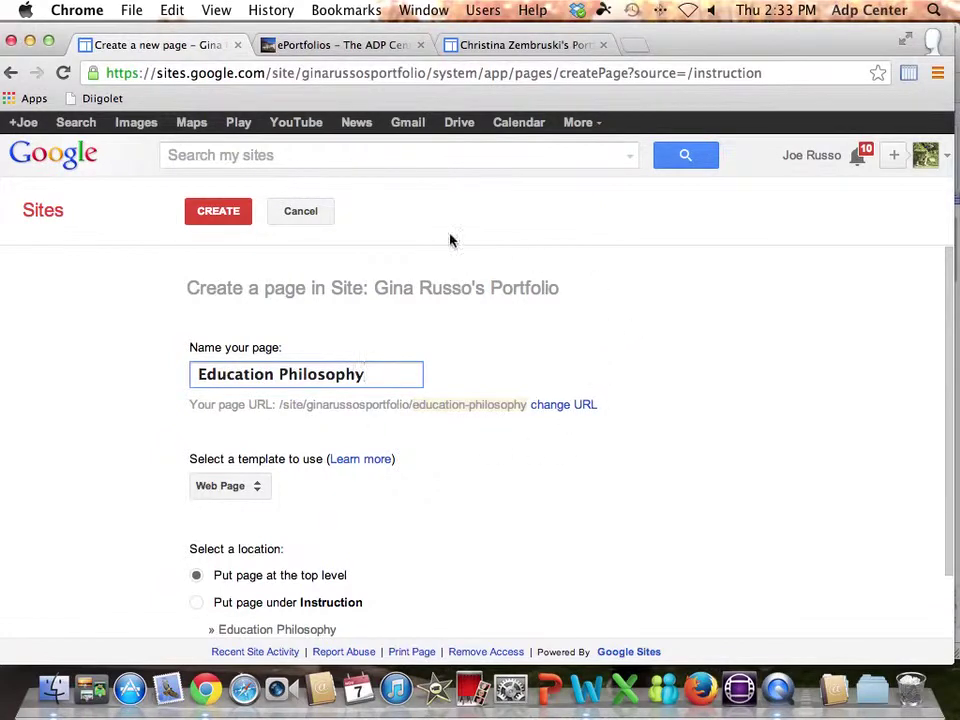
click(228, 212)
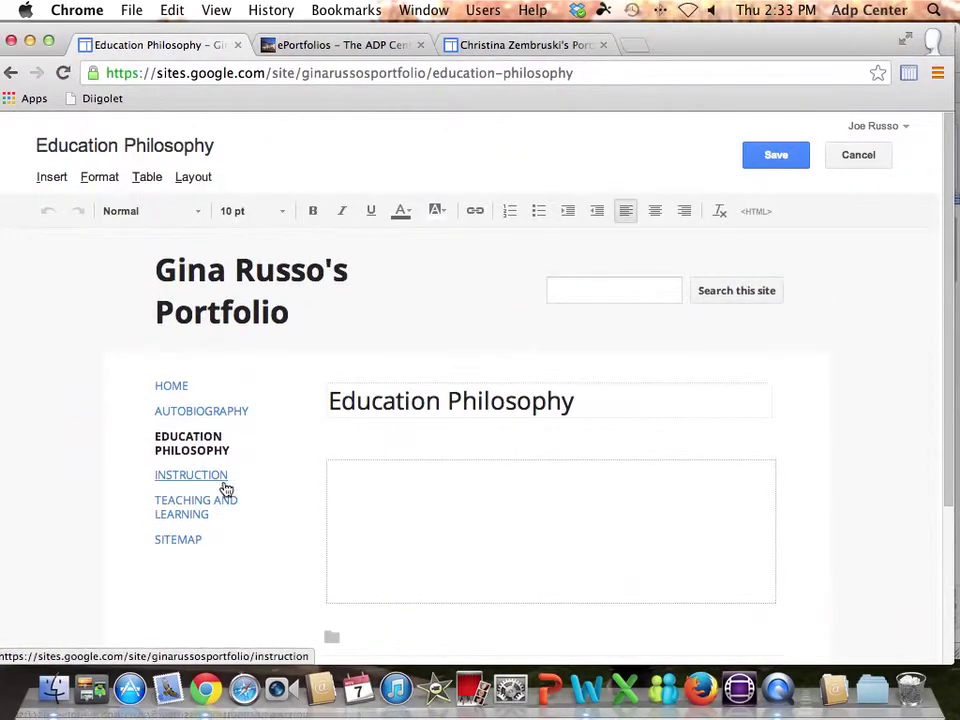
click(786, 165)
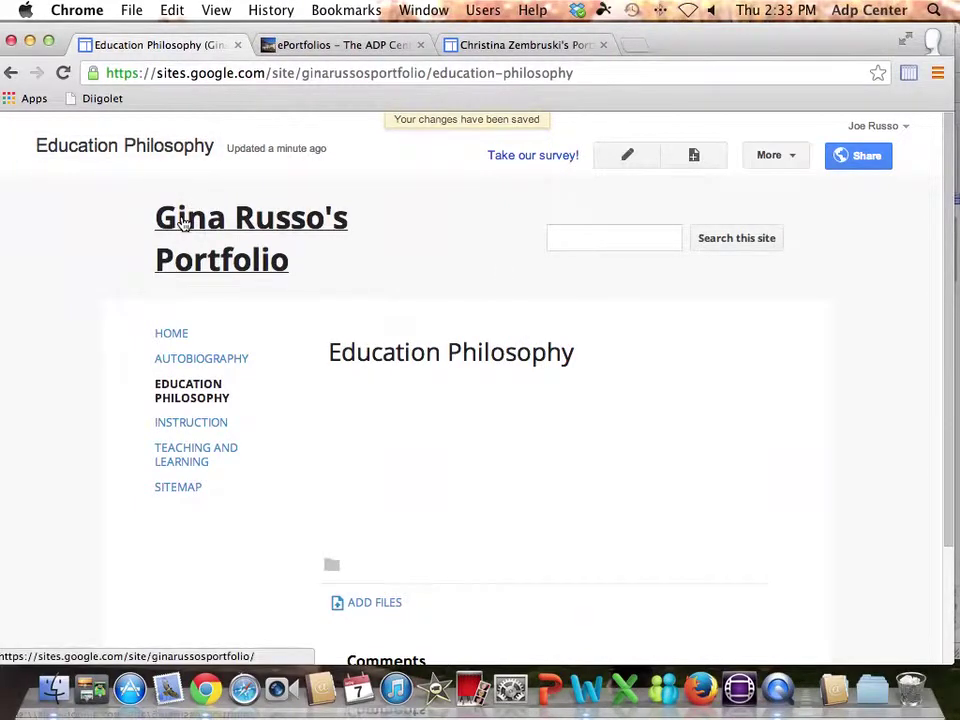
click(183, 222)
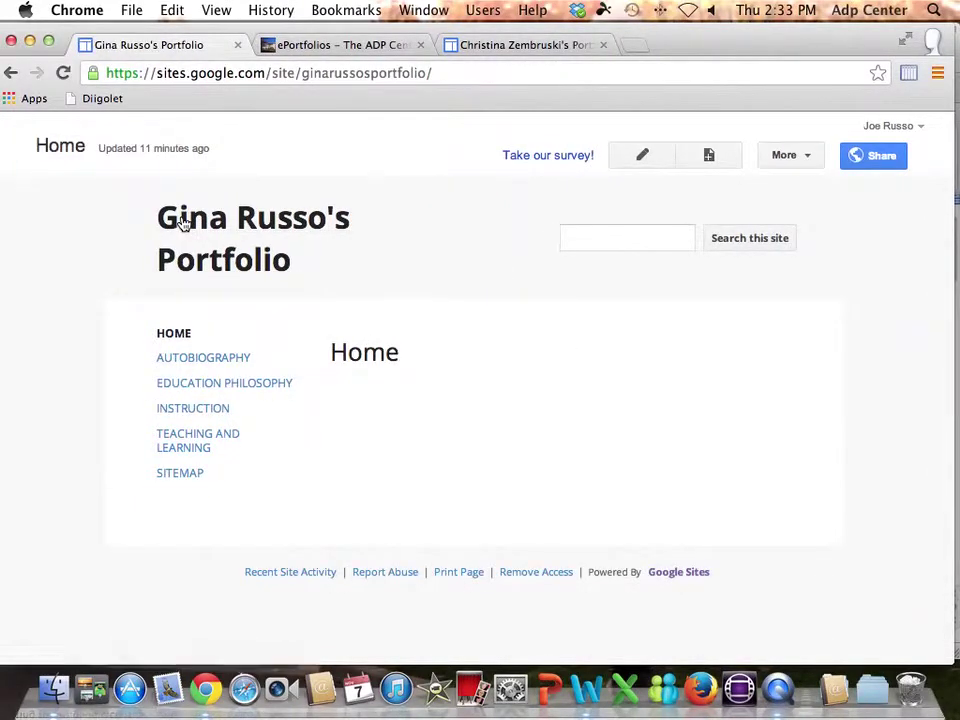